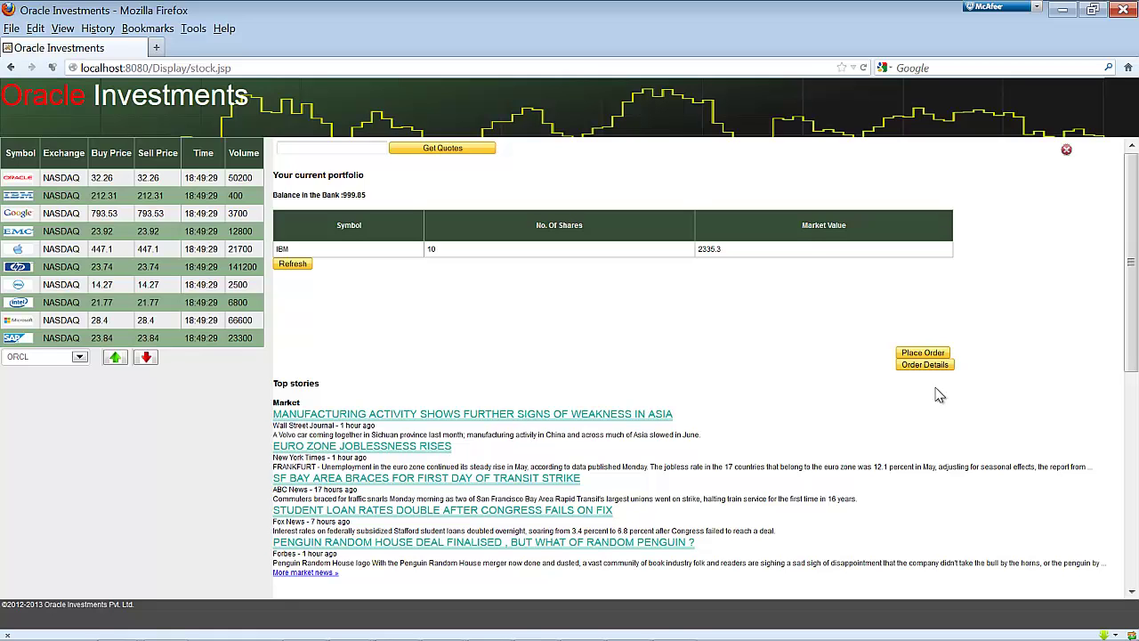
# Bring up the new-order form, confirm no orders are pending, and select the 999.85 bank balance.
pyautogui.click(941, 353)
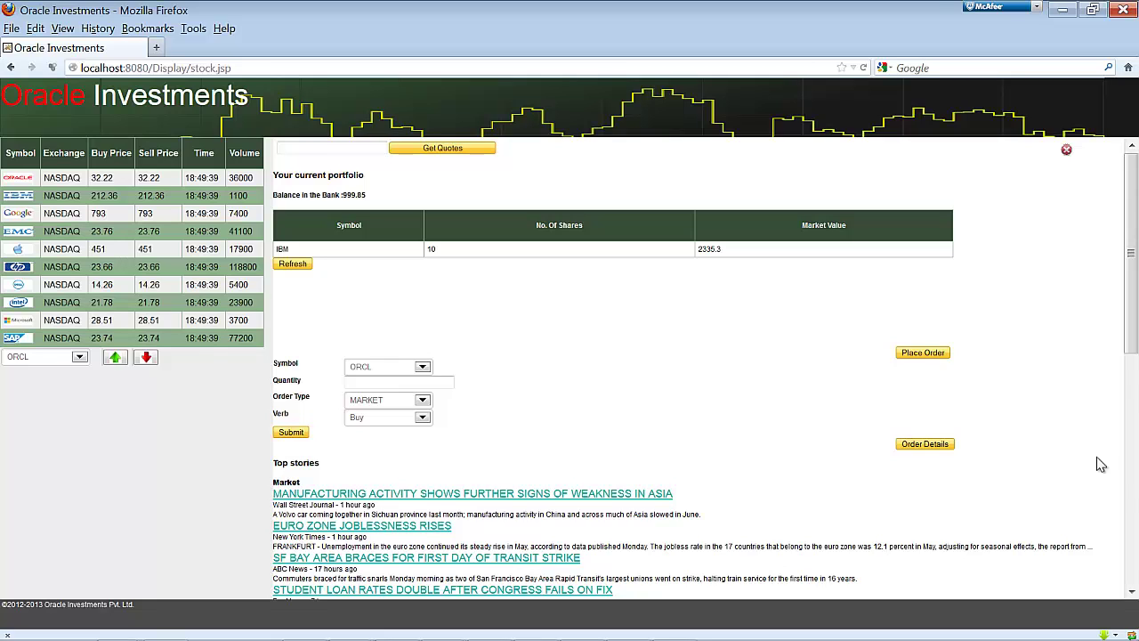
pyautogui.click(941, 447)
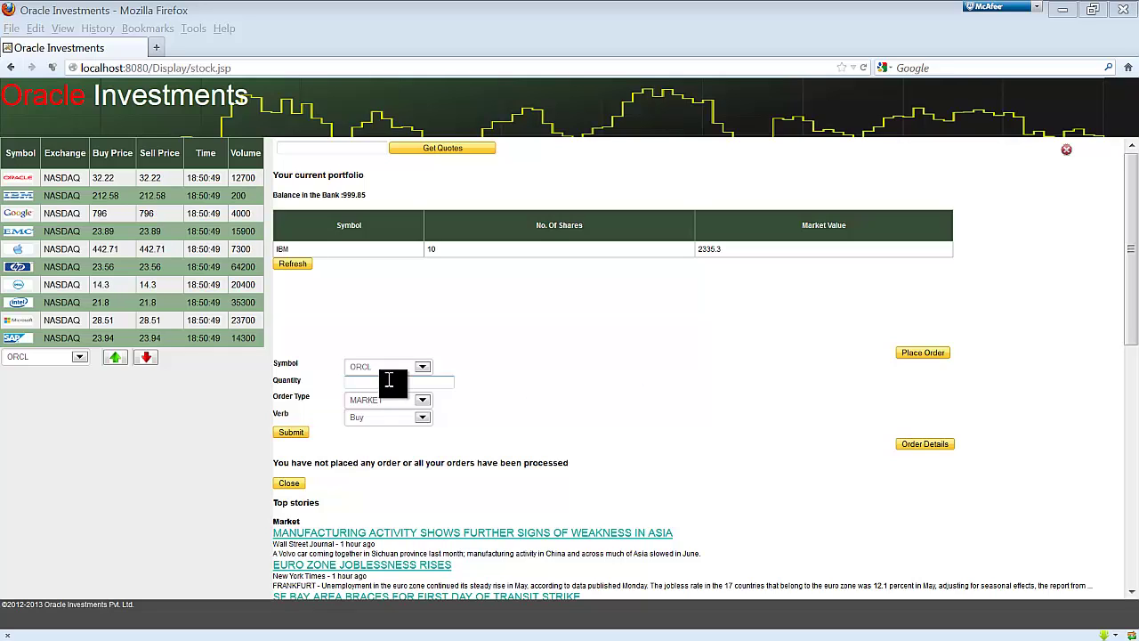
pyautogui.moveTo(343, 195); pyautogui.dragTo(368, 193)
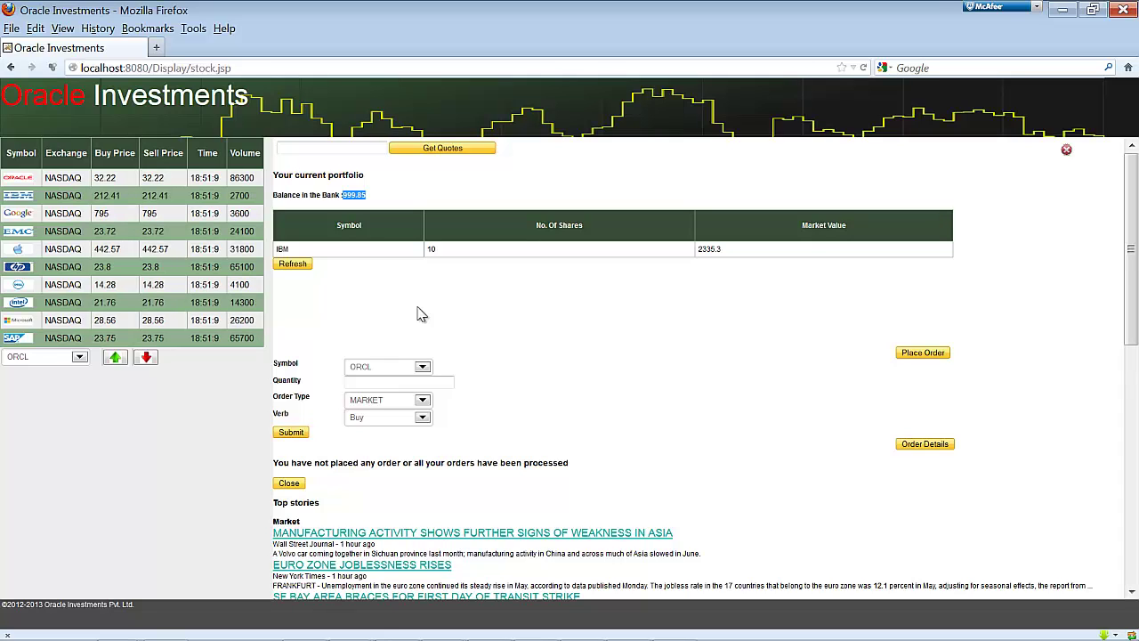
# Submit a MARKET buy order for quantity 10 of ORCL.
pyautogui.click(407, 383)
pyautogui.write('10')
pyautogui.press('Tab')
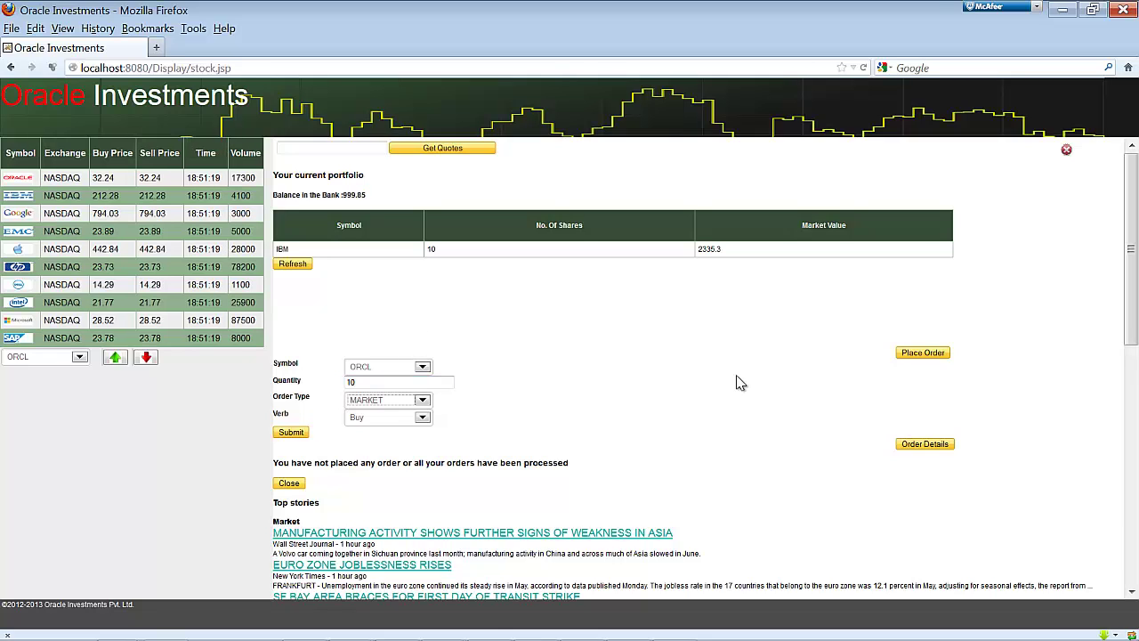
pyautogui.click(391, 402)
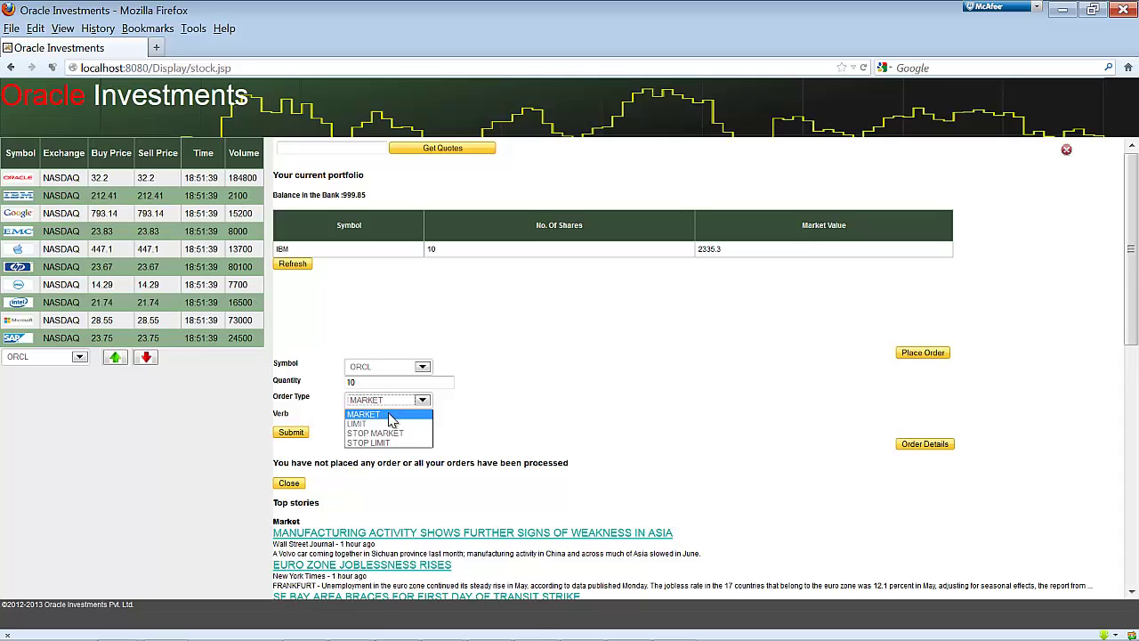
pyautogui.click(391, 414)
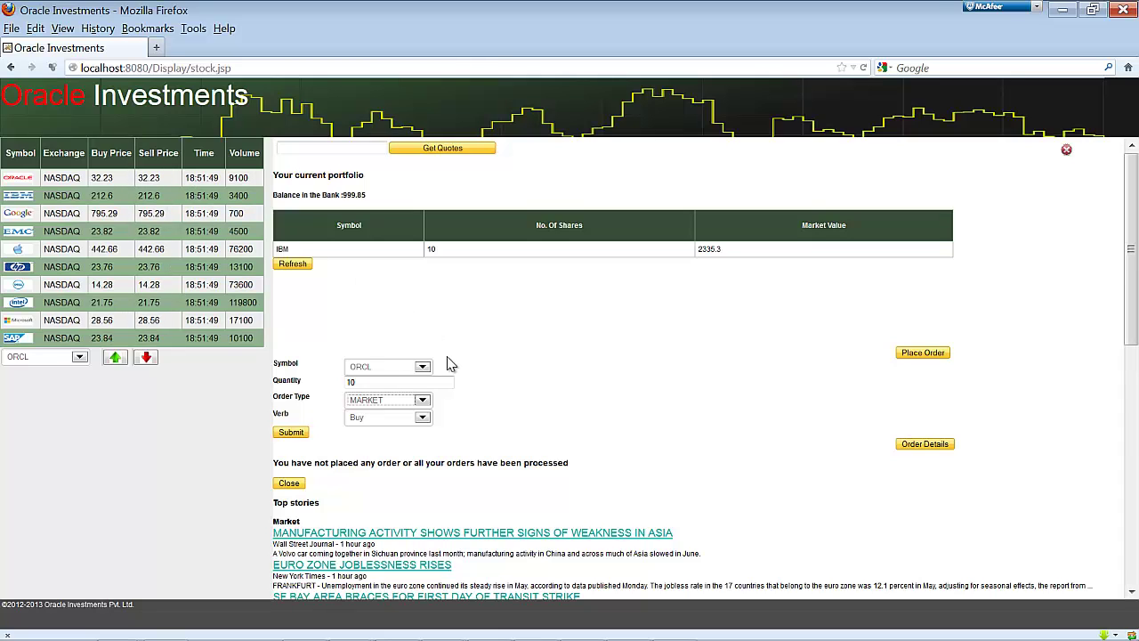
pyautogui.click(290, 433)
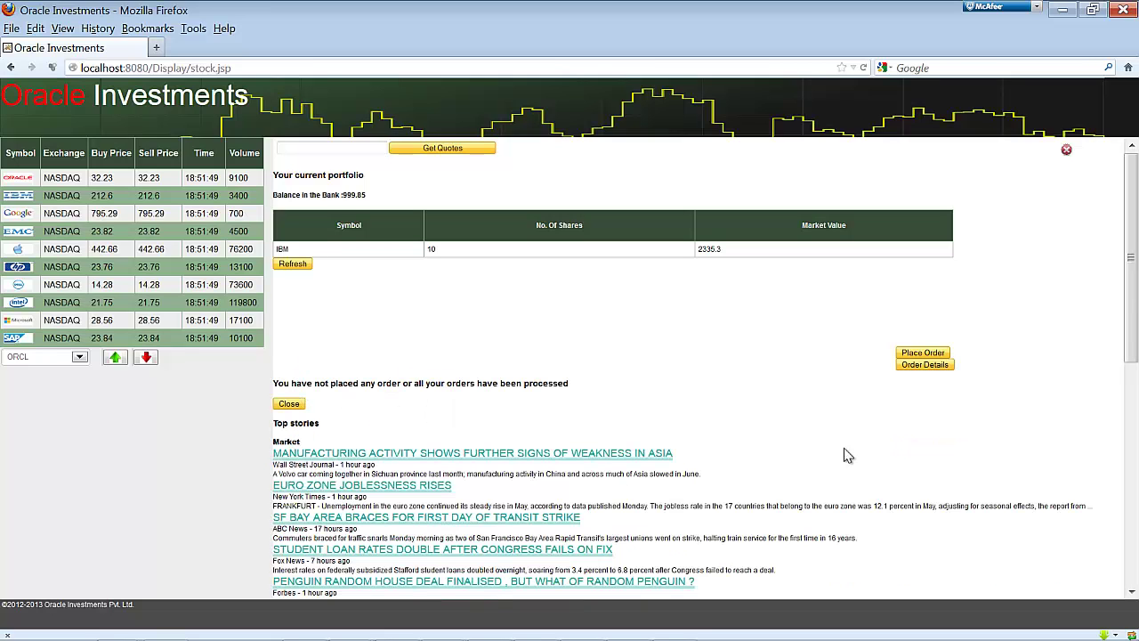
# Check that the ORCL order processed and refresh the portfolio to show 10 ORCL and 677.25 balance.
pyautogui.click(926, 365)
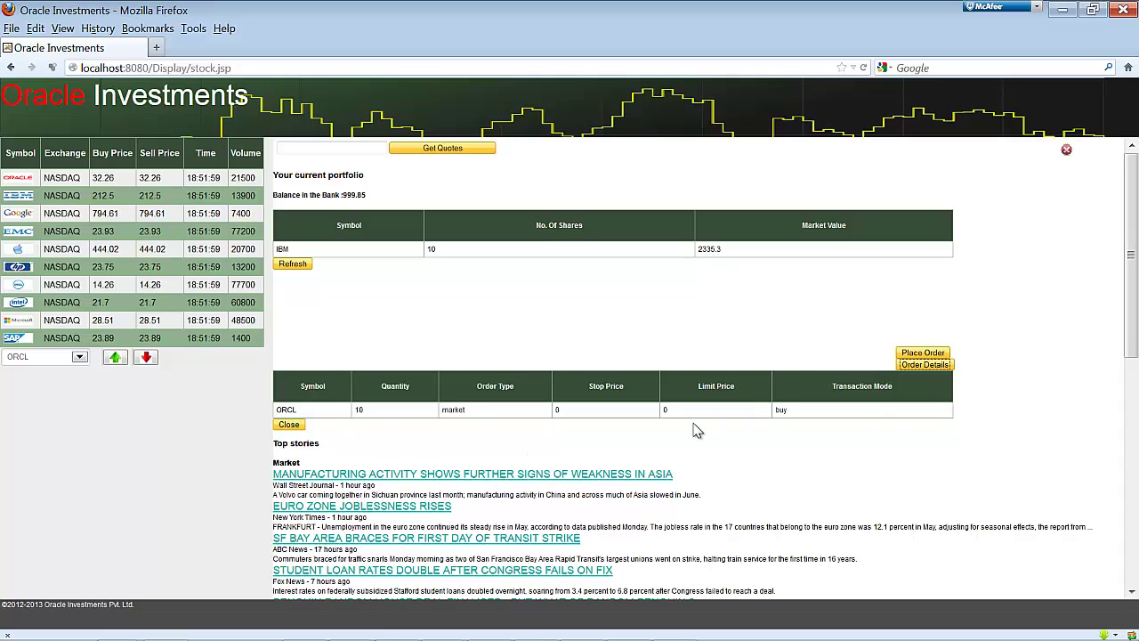
pyautogui.click(946, 368)
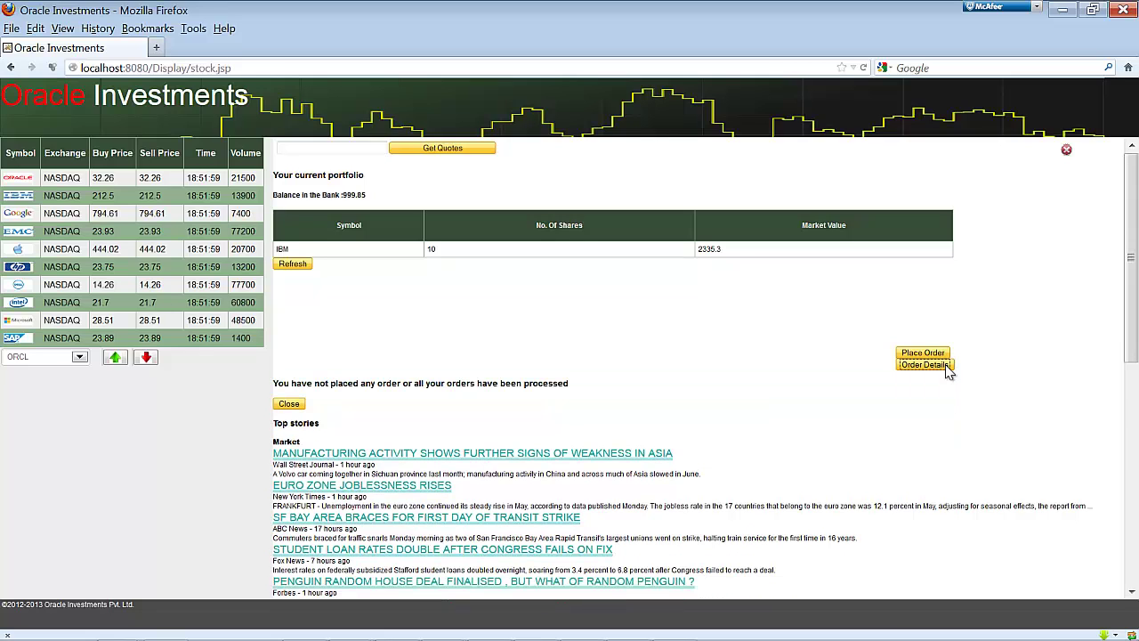
pyautogui.click(294, 264)
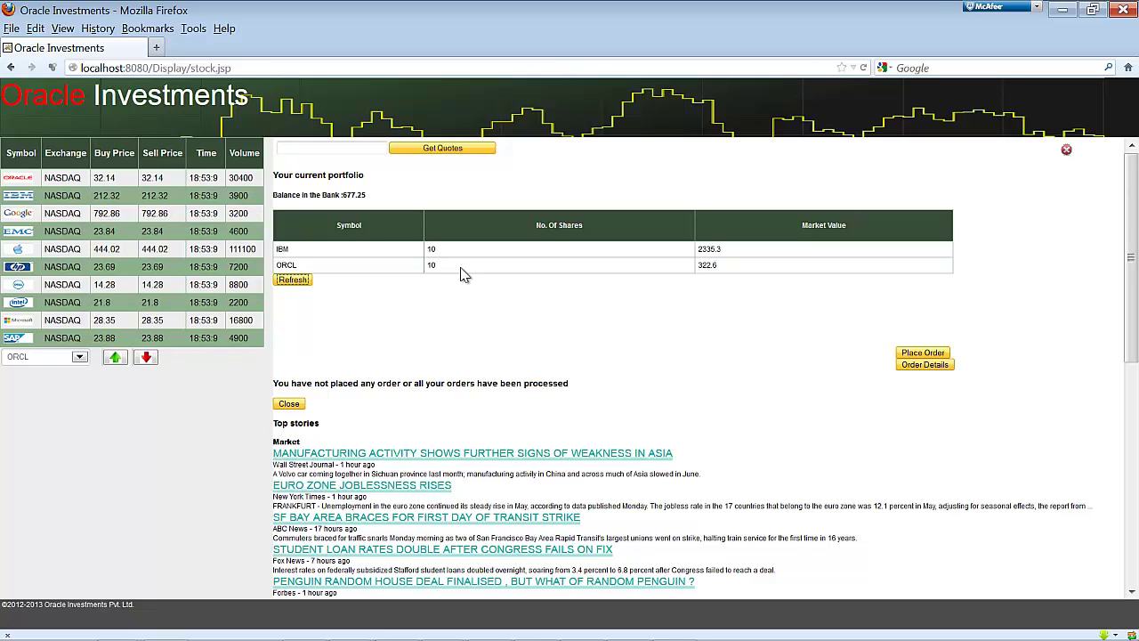
# Dismiss the no-pending-orders message and start a new IBM order as a LIMIT sell.
pyautogui.click(304, 405)
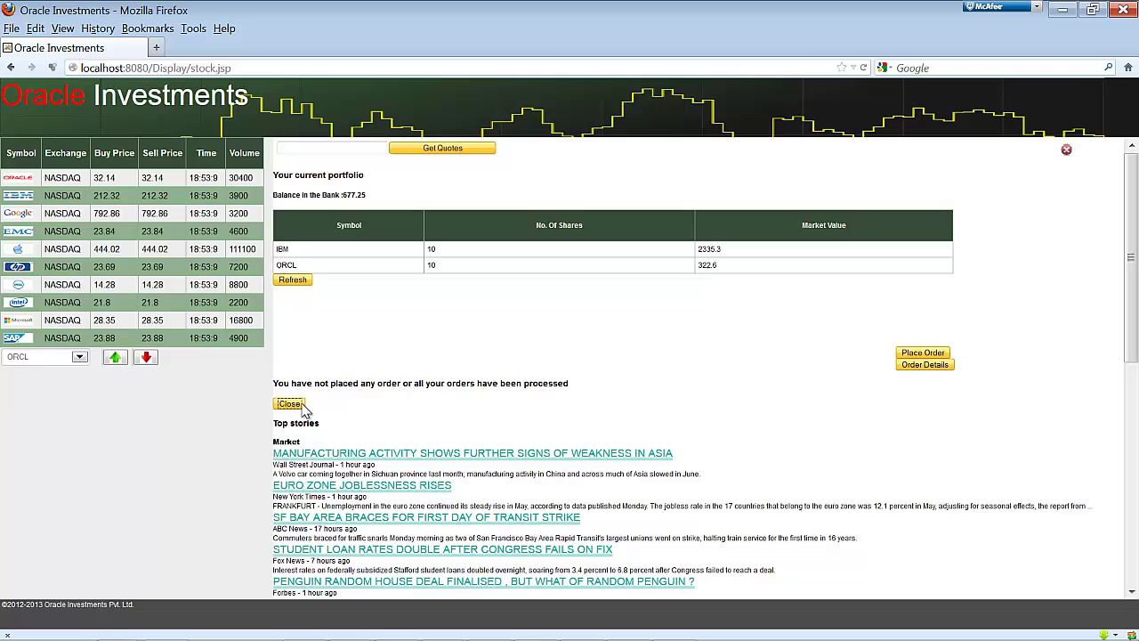
pyautogui.click(929, 354)
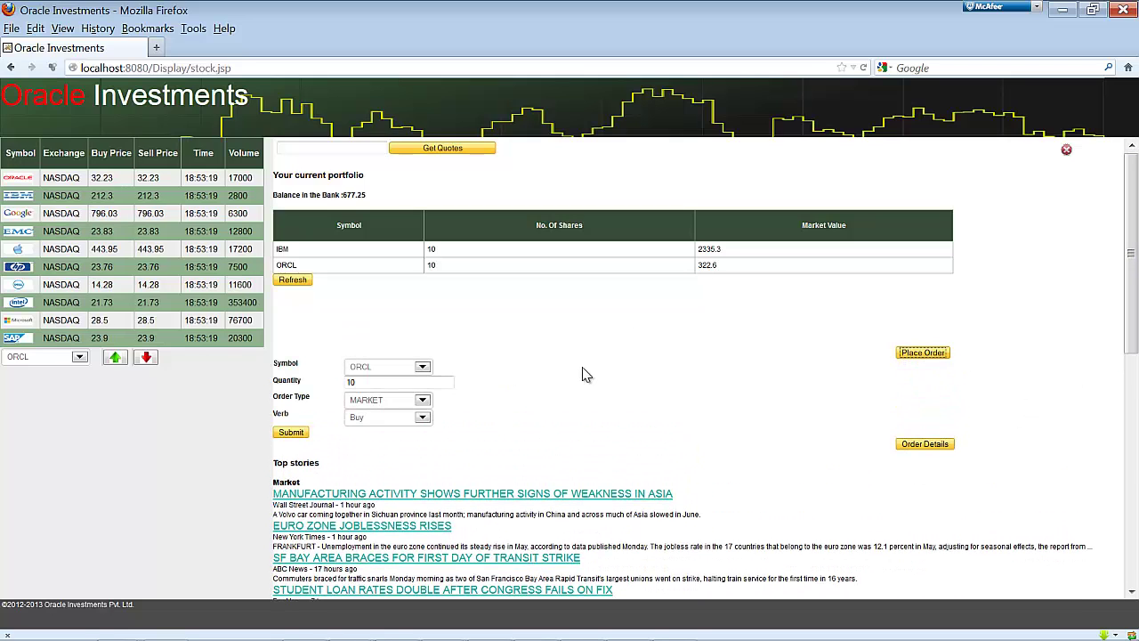
pyautogui.click(422, 366)
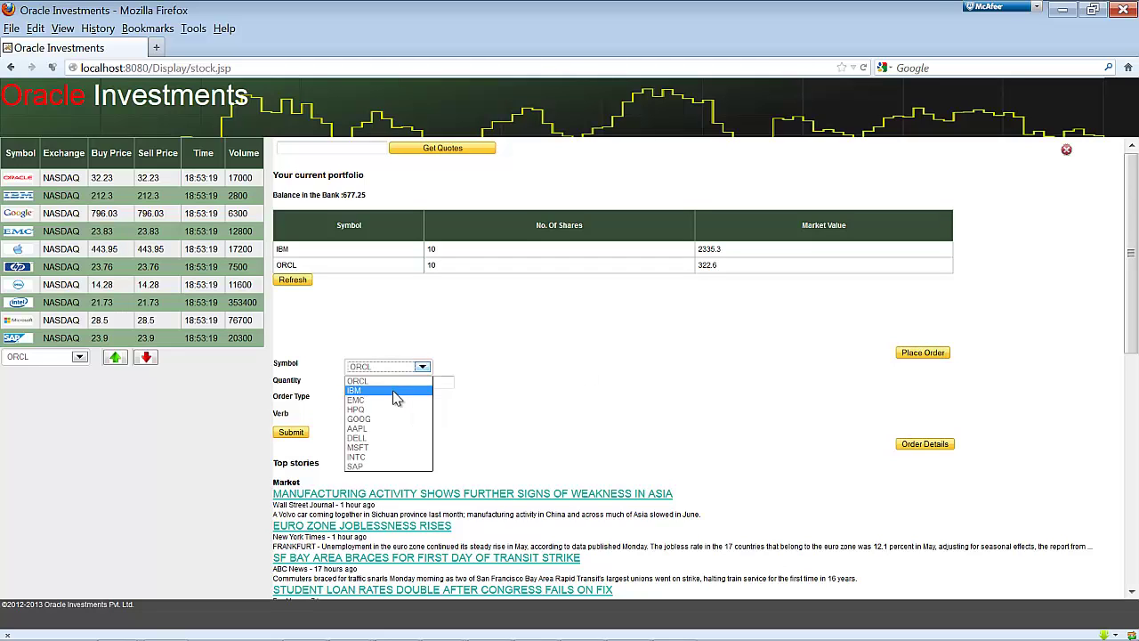
pyautogui.click(405, 388)
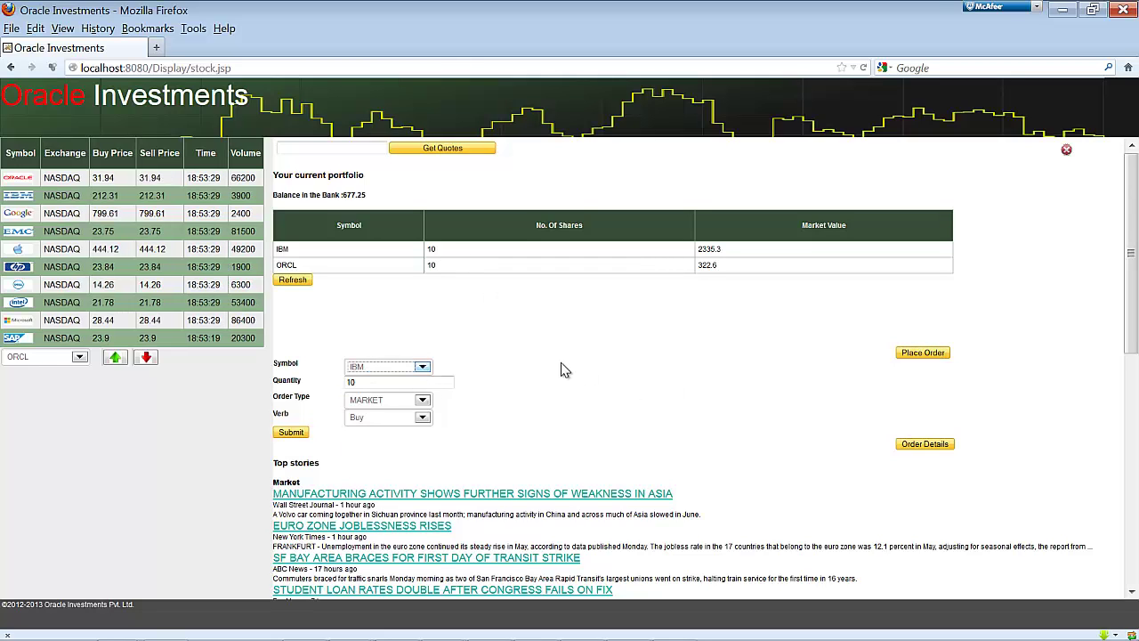
pyautogui.click(400, 405)
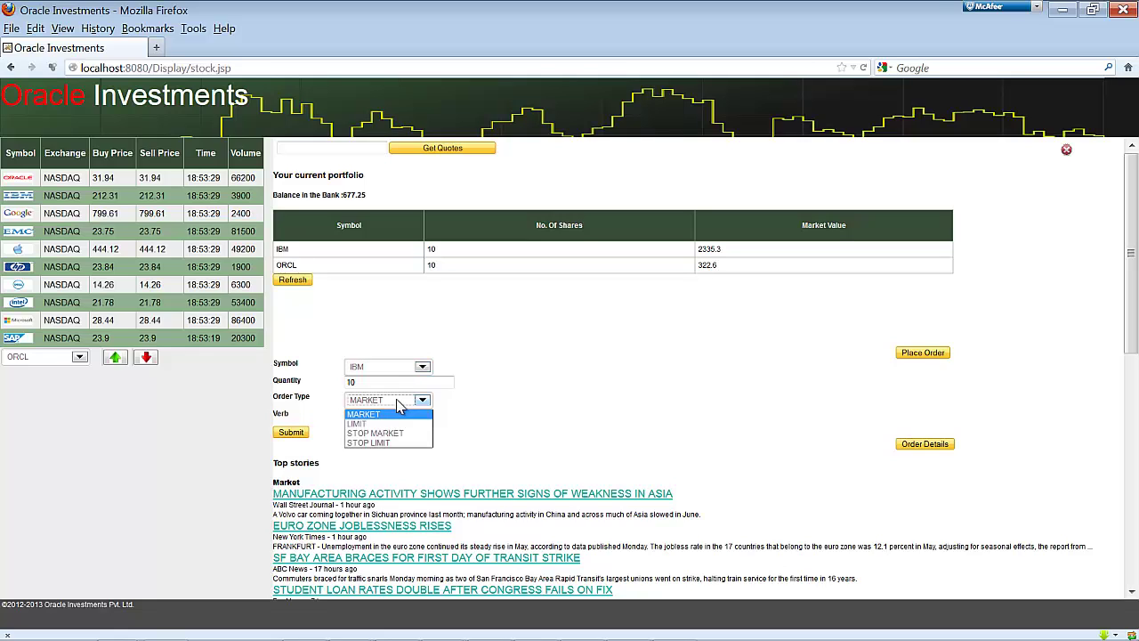
pyautogui.click(394, 424)
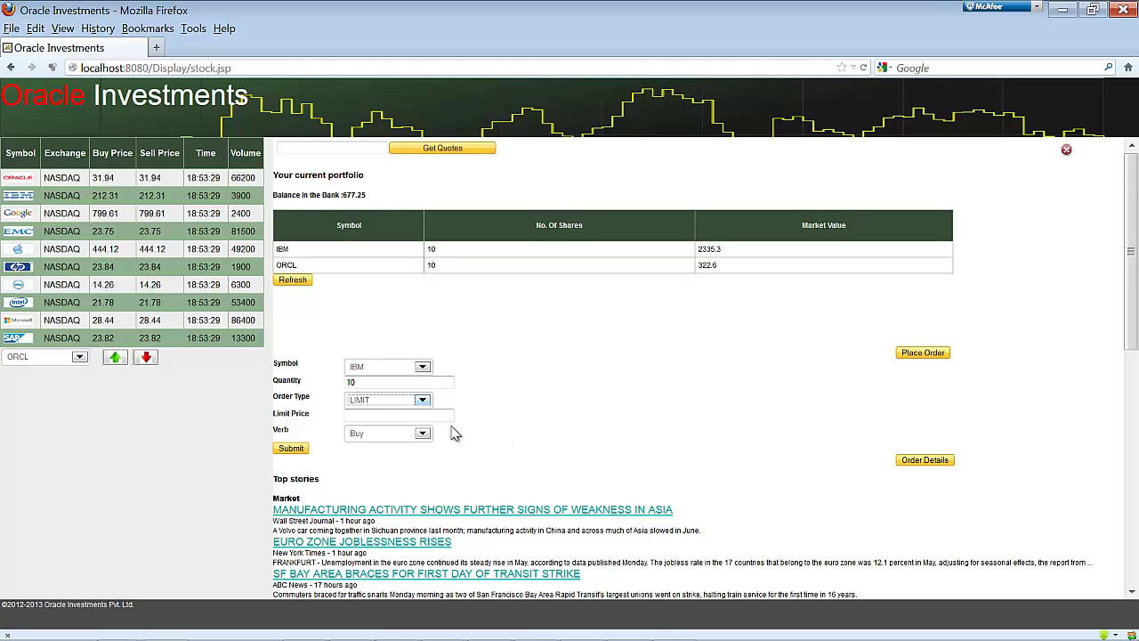
pyautogui.click(422, 434)
pyautogui.click(419, 456)
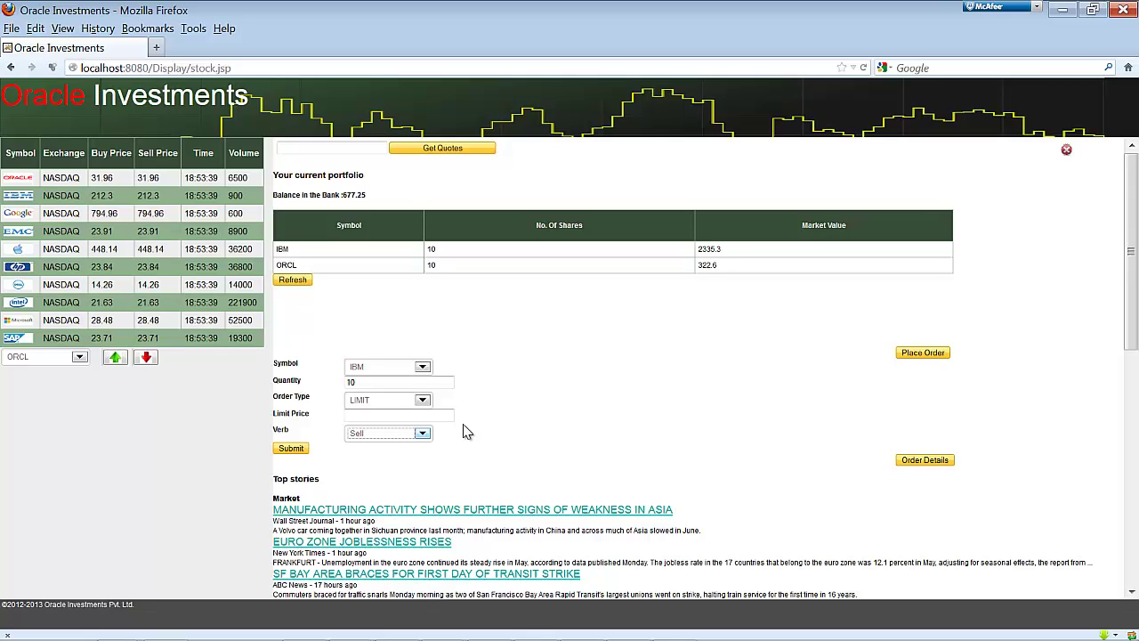
# Set the limit price to 215 from the previously entered values.
pyautogui.click(434, 414)
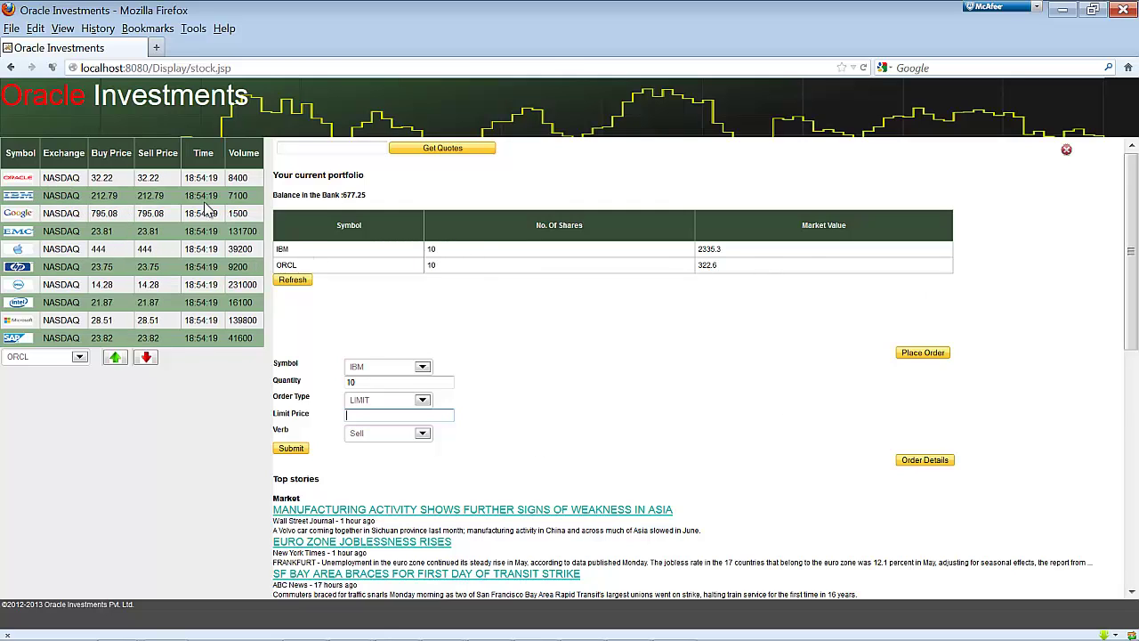
pyautogui.click(426, 415)
pyautogui.press('Down')
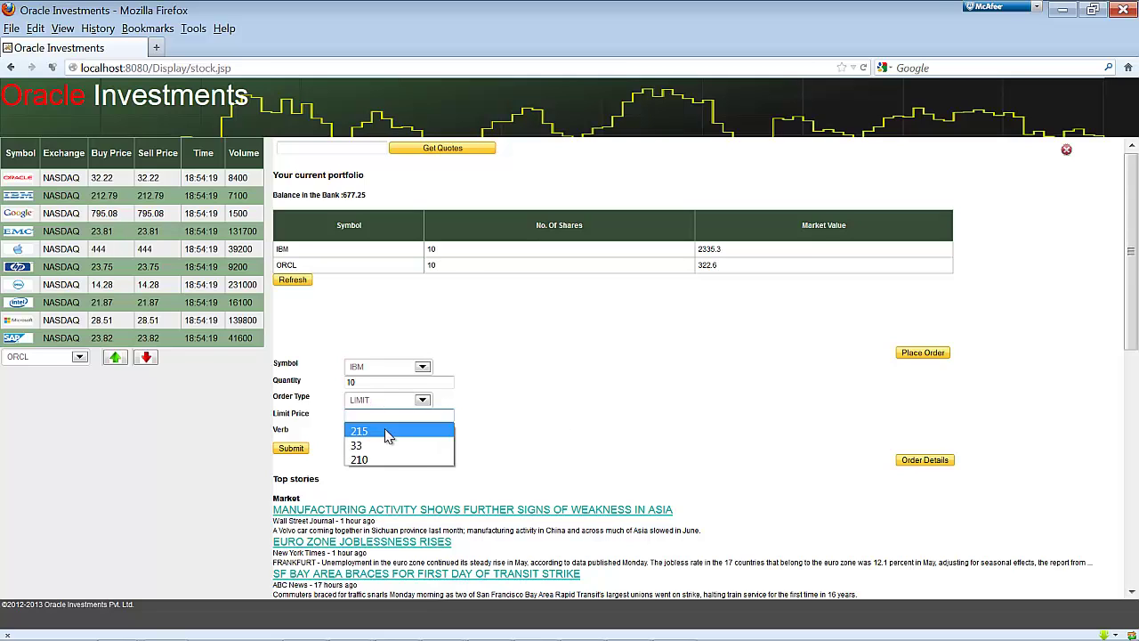
pyautogui.press('Return')
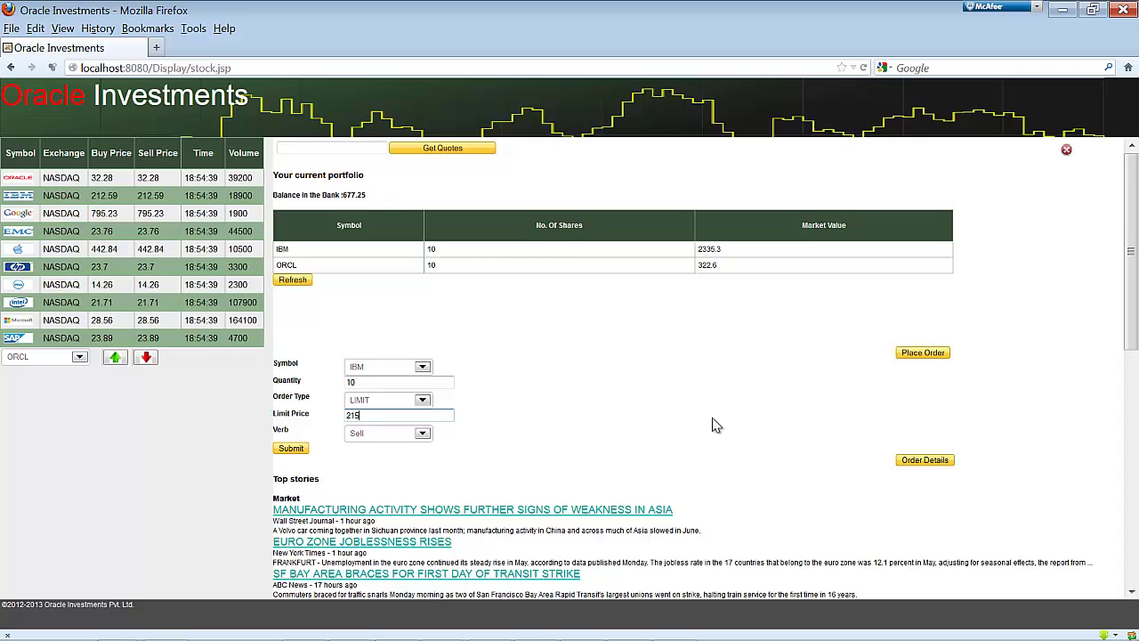
# Submit the IBM limit sell and view it pending: 10 shares at 215.
pyautogui.click(294, 449)
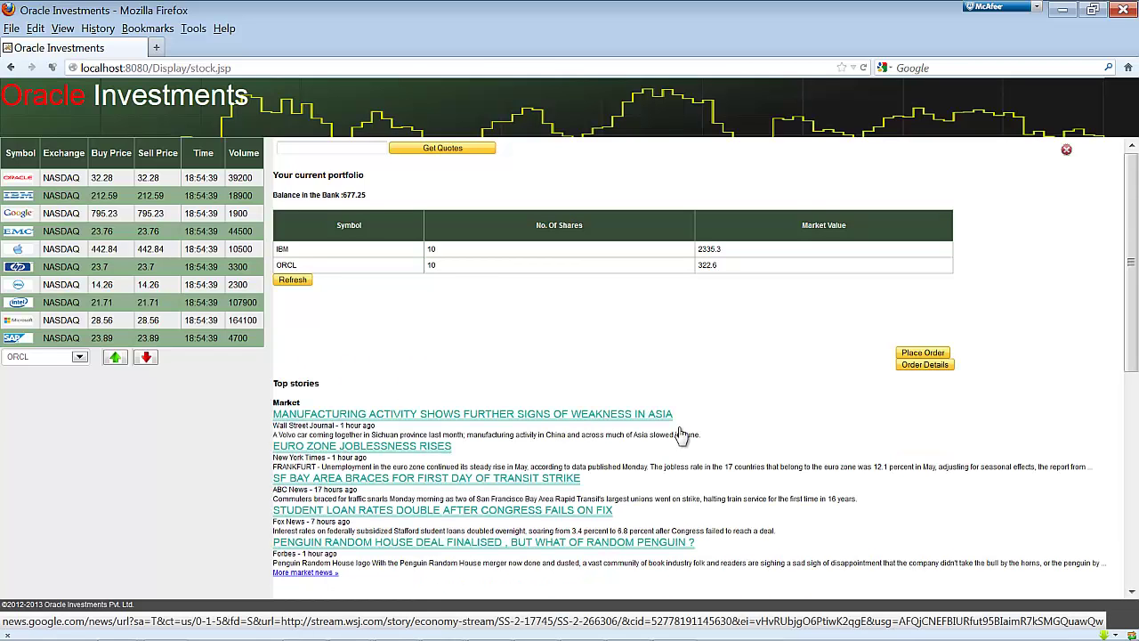
pyautogui.click(926, 365)
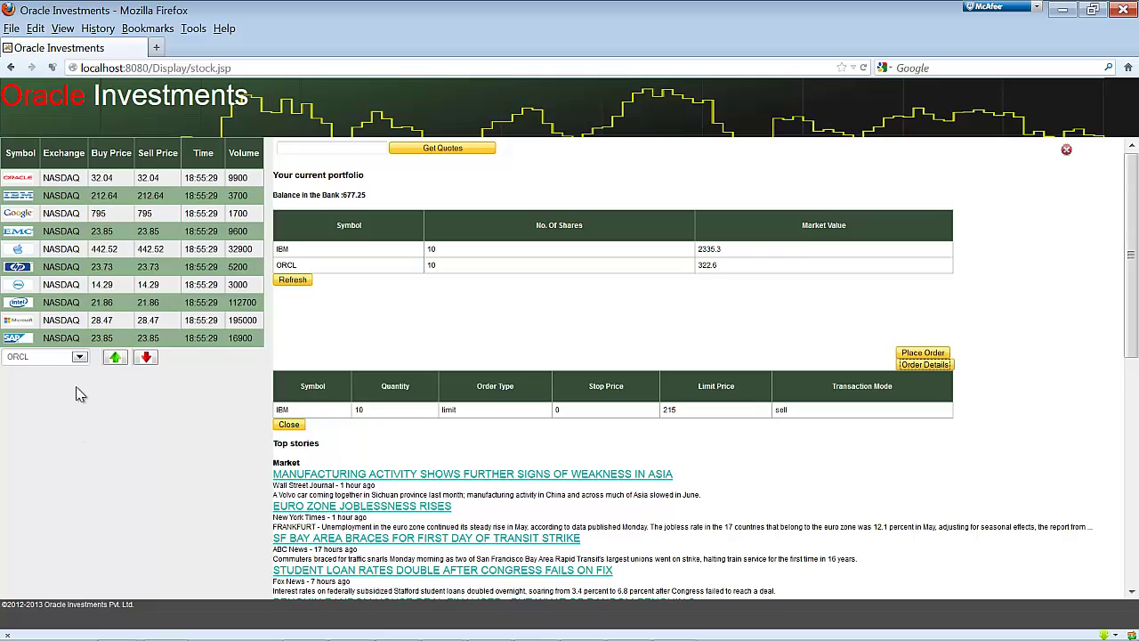
# Choose IBM in the stock-adjustment symbol list.
pyautogui.click(80, 356)
pyautogui.click(44, 380)
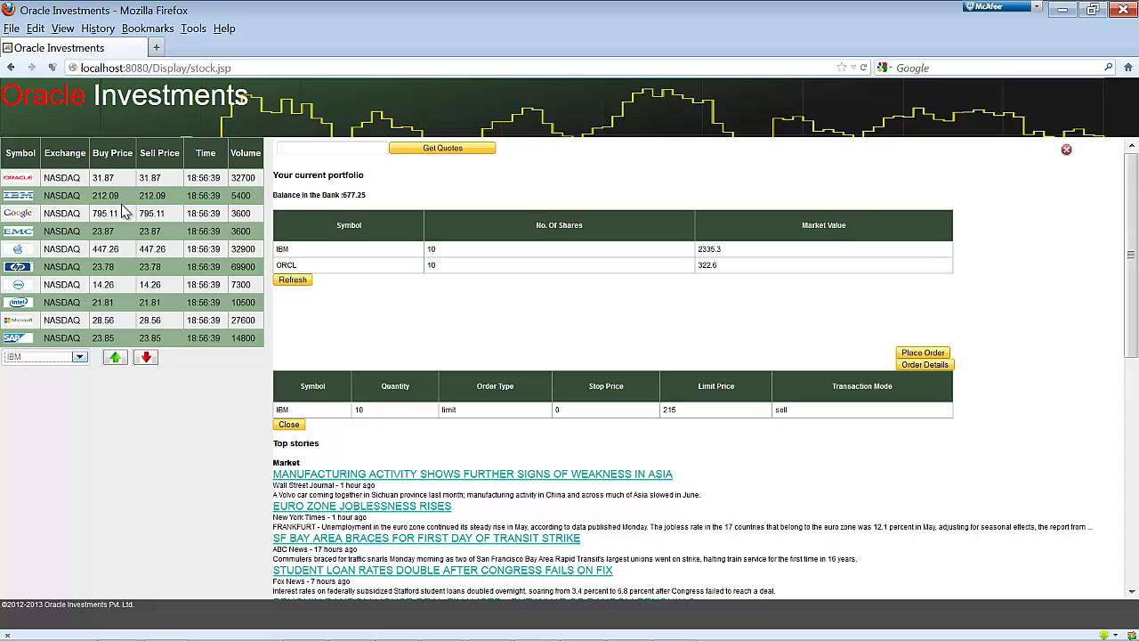
# Raise IBM's price to fill the sell order, then refresh to show only ORCL and 3002.87 balance.
pyautogui.click(115, 358)
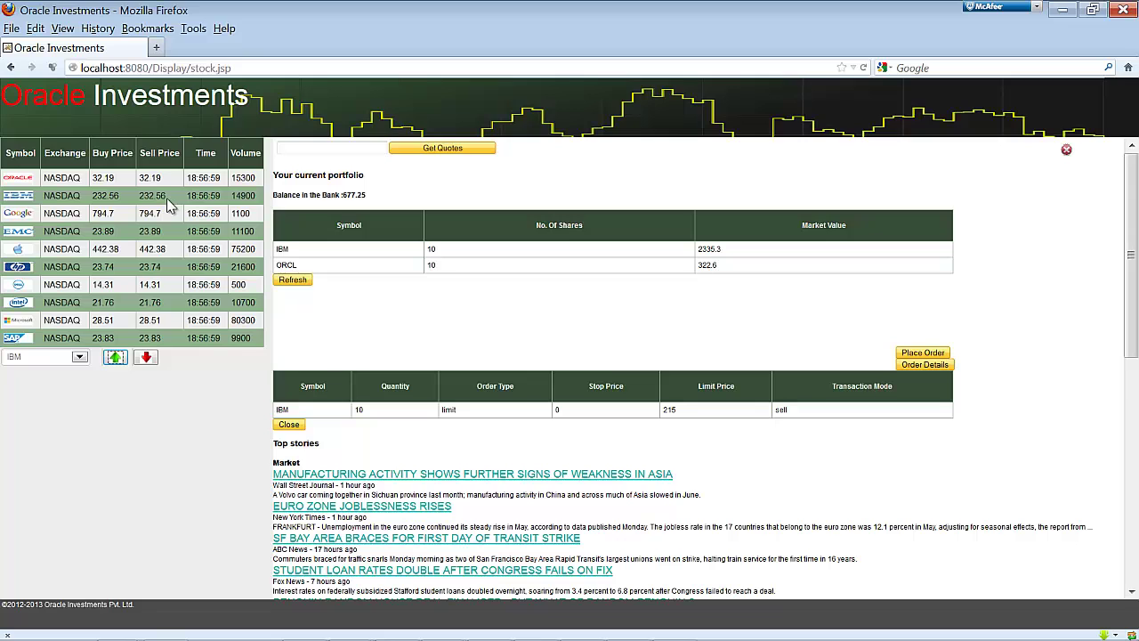
pyautogui.click(930, 365)
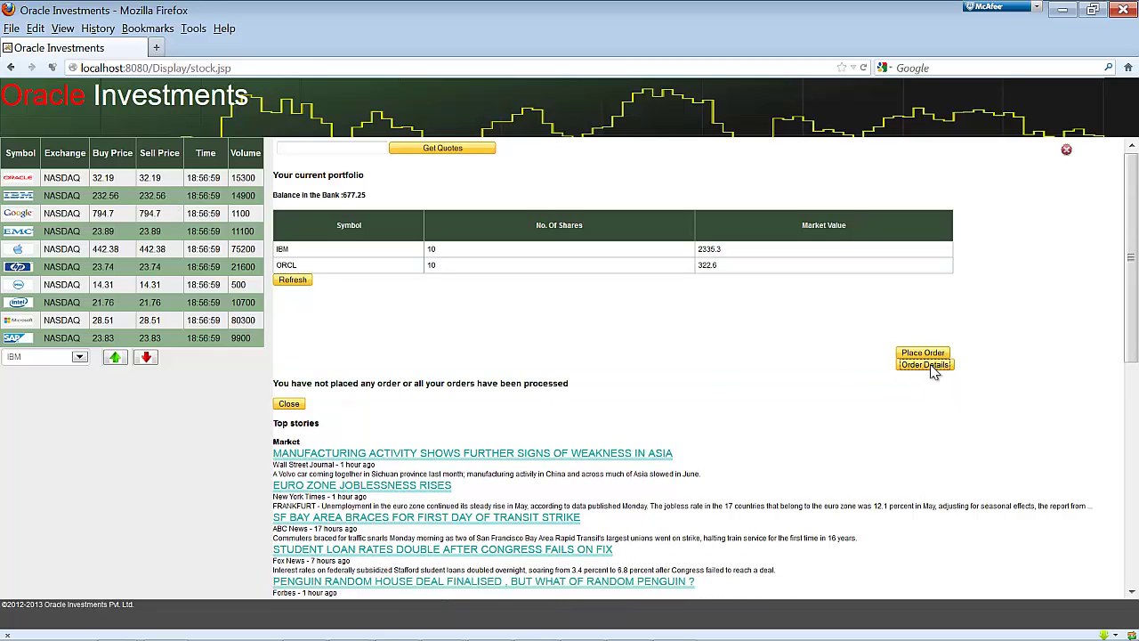
pyautogui.click(287, 281)
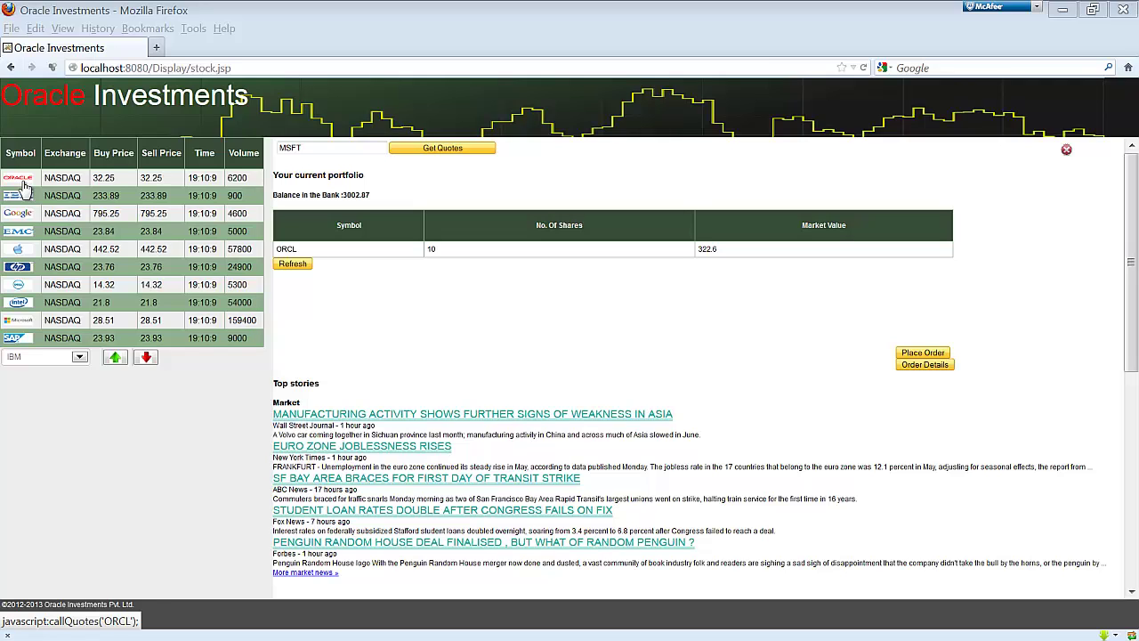
# Load ORCL quotes and its per-minute and historical charts via the Oracle logo.
pyautogui.click(22, 186)
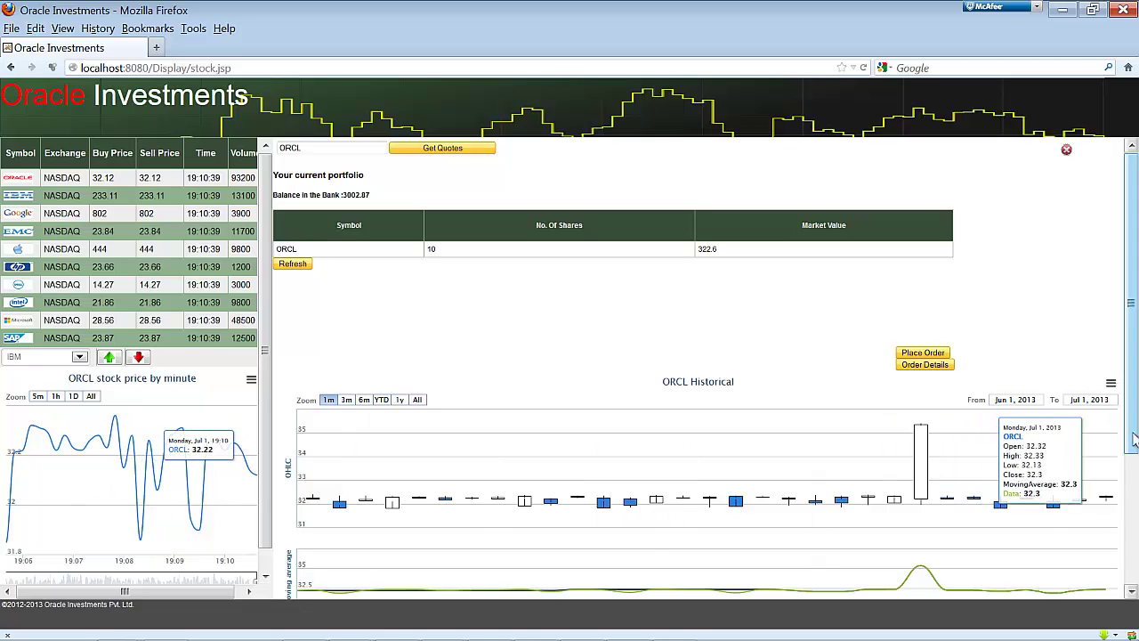
# Move the ORCL historical chart's navigator window to May 12 – Jun 10, 2013.
pyautogui.moveTo(1135, 427); pyautogui.dragTo(1136, 489)
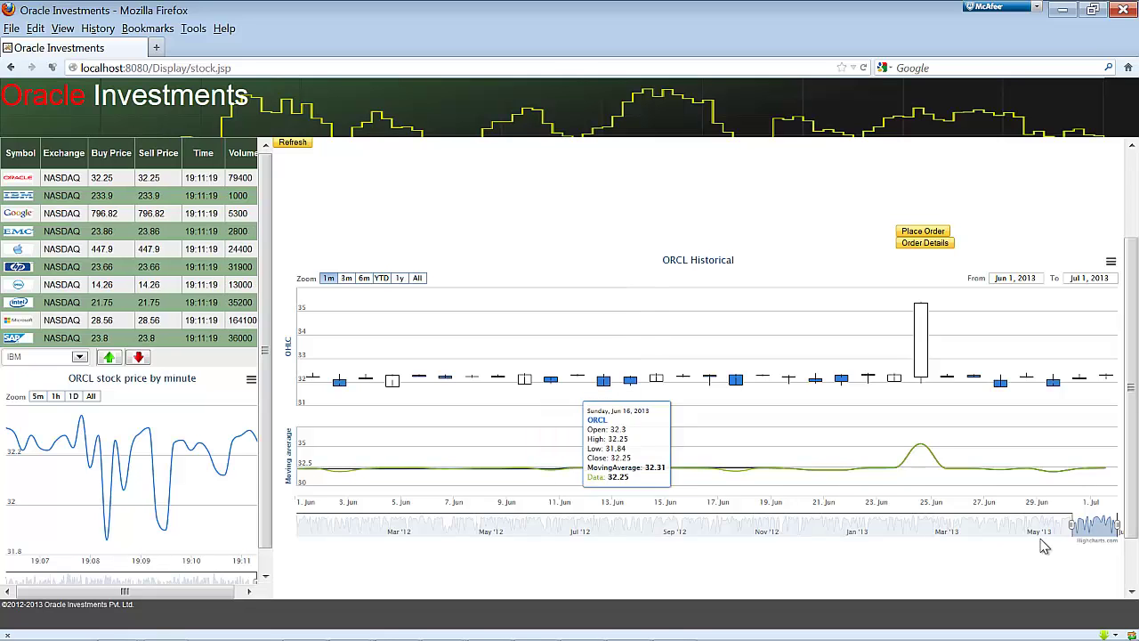
pyautogui.moveTo(1078, 532); pyautogui.dragTo(445, 529)
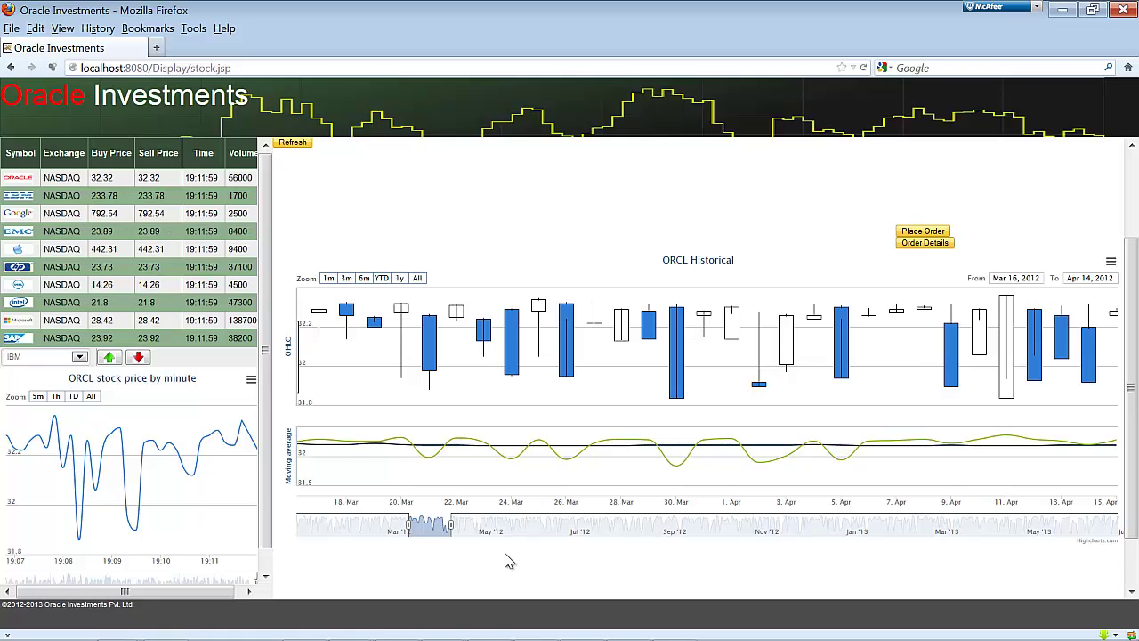
pyautogui.moveTo(440, 529); pyautogui.dragTo(1075, 527)
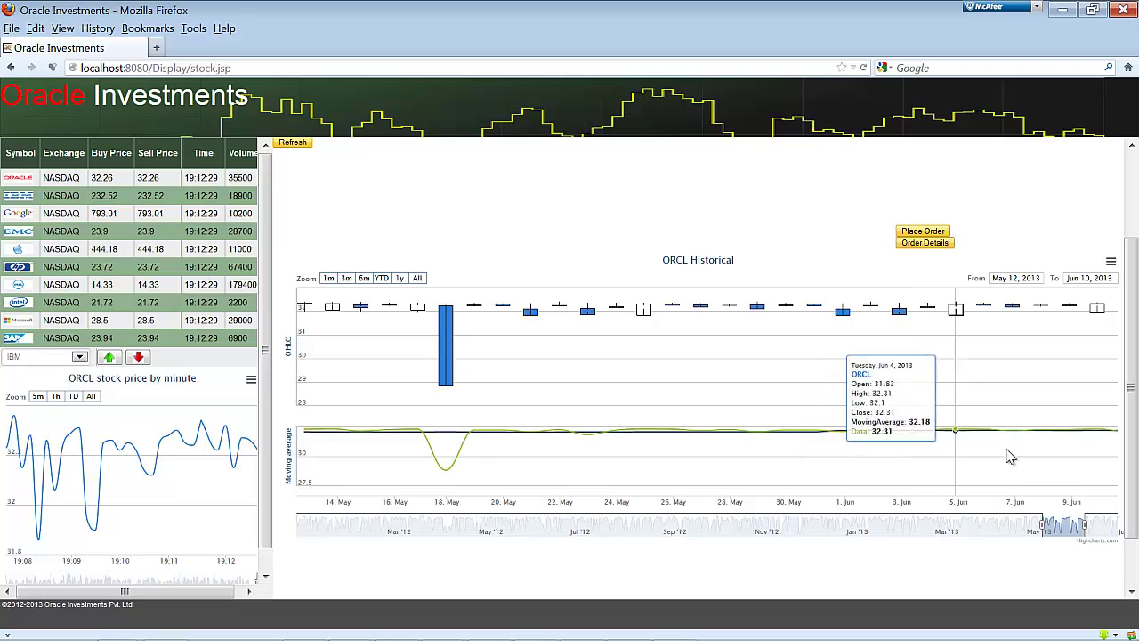
# Load the MSFT historical and per-minute charts and return to the top of the page.
pyautogui.click(16, 322)
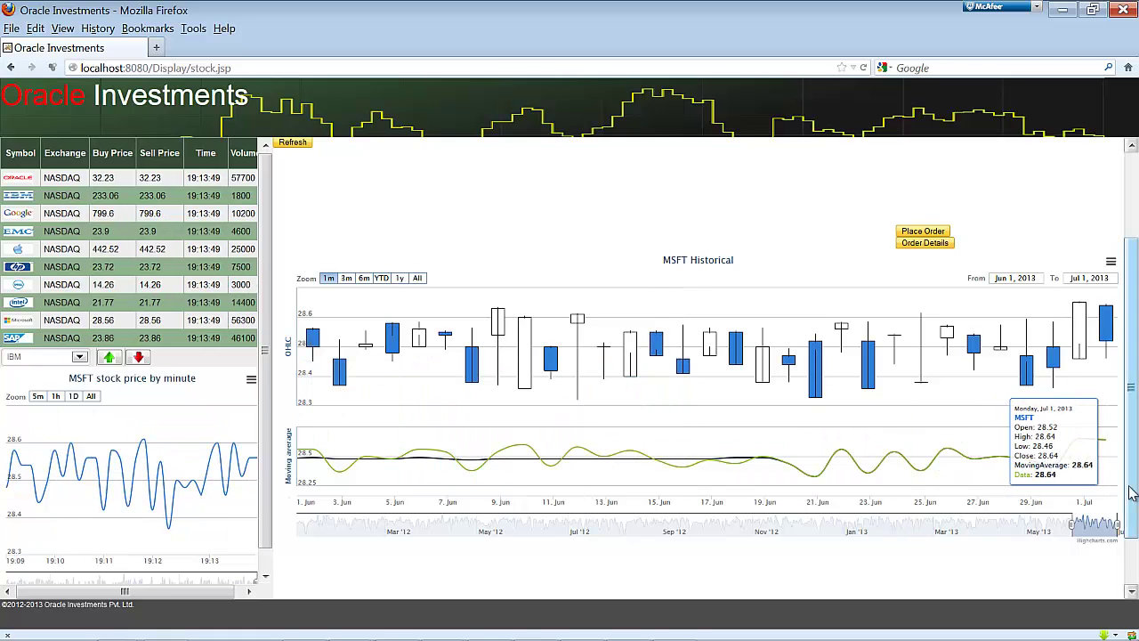
pyautogui.scroll(3, 1133, 451)
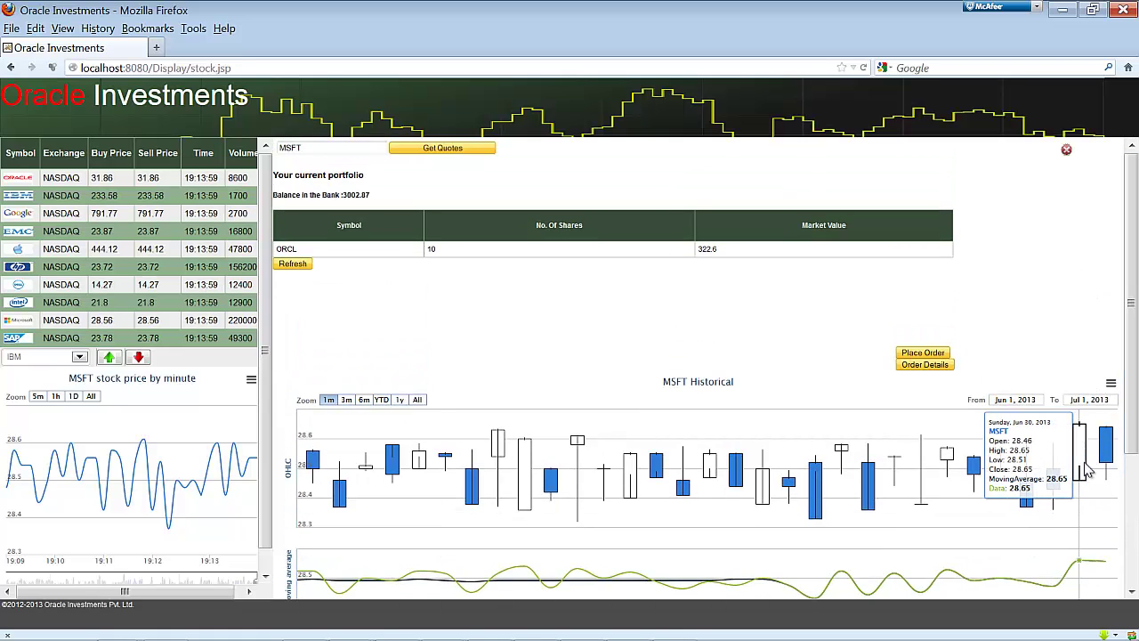